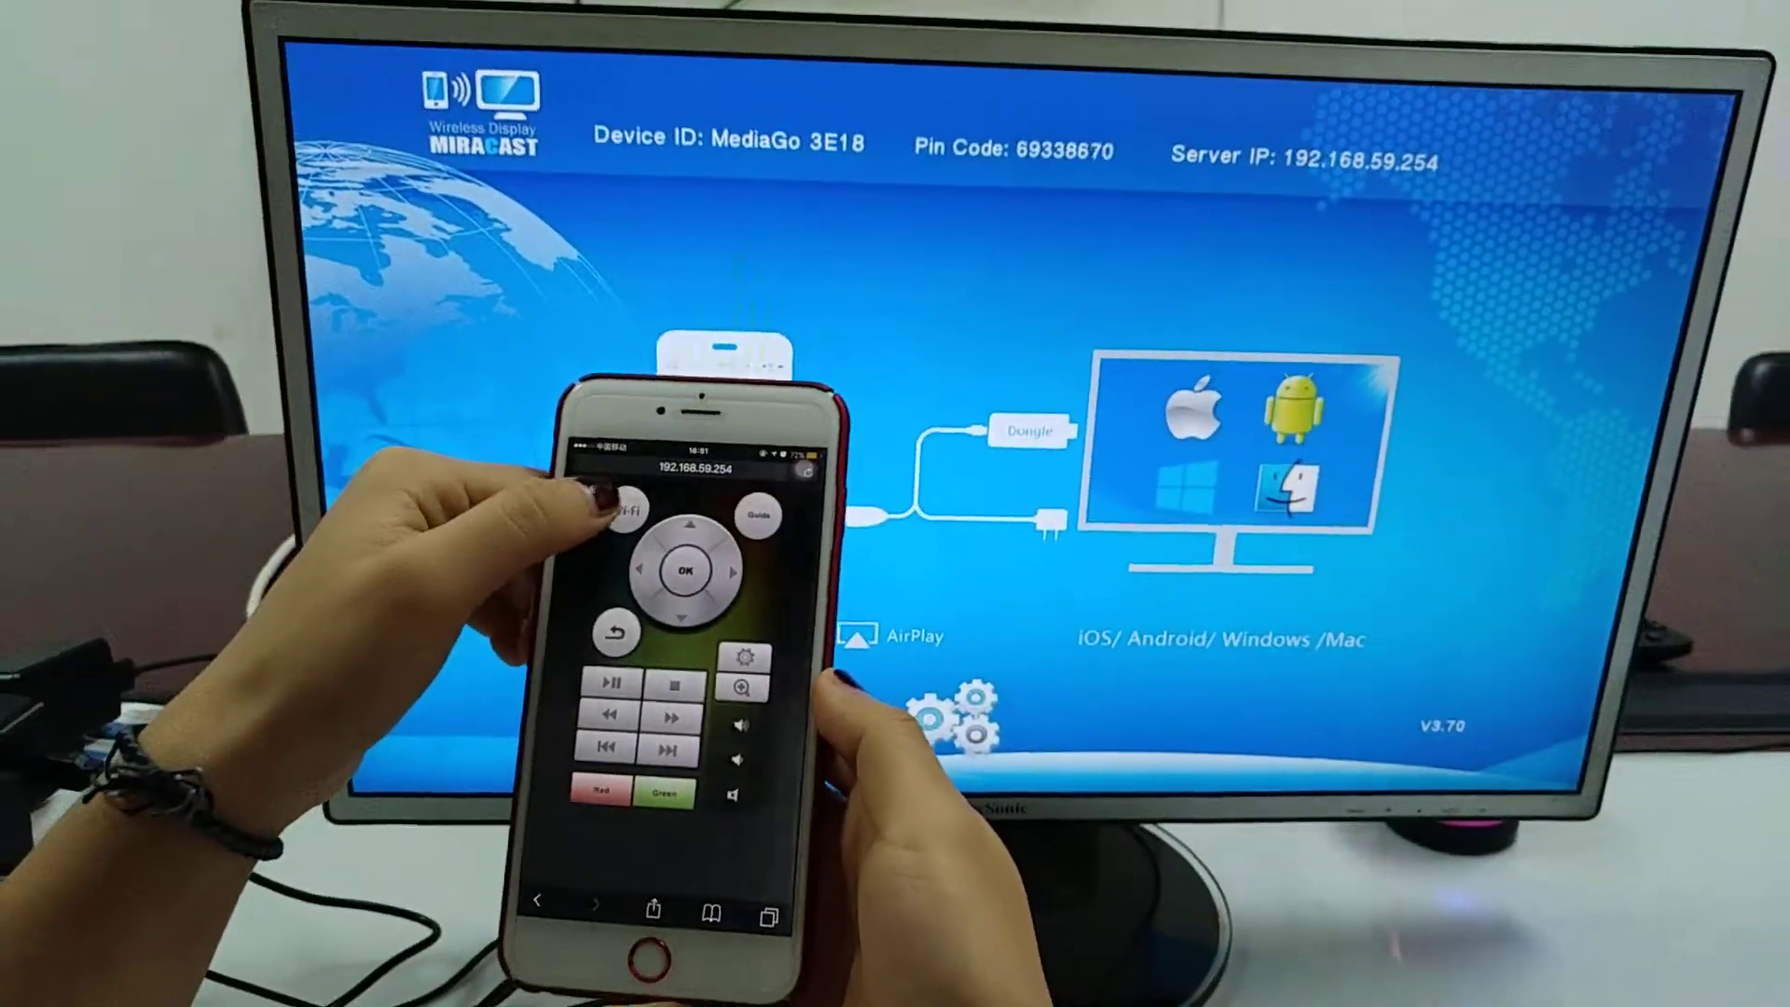
Step: Open MediaGo's Wi-Fi Connection settings to join the ectech-2.4g network
click(619, 507)
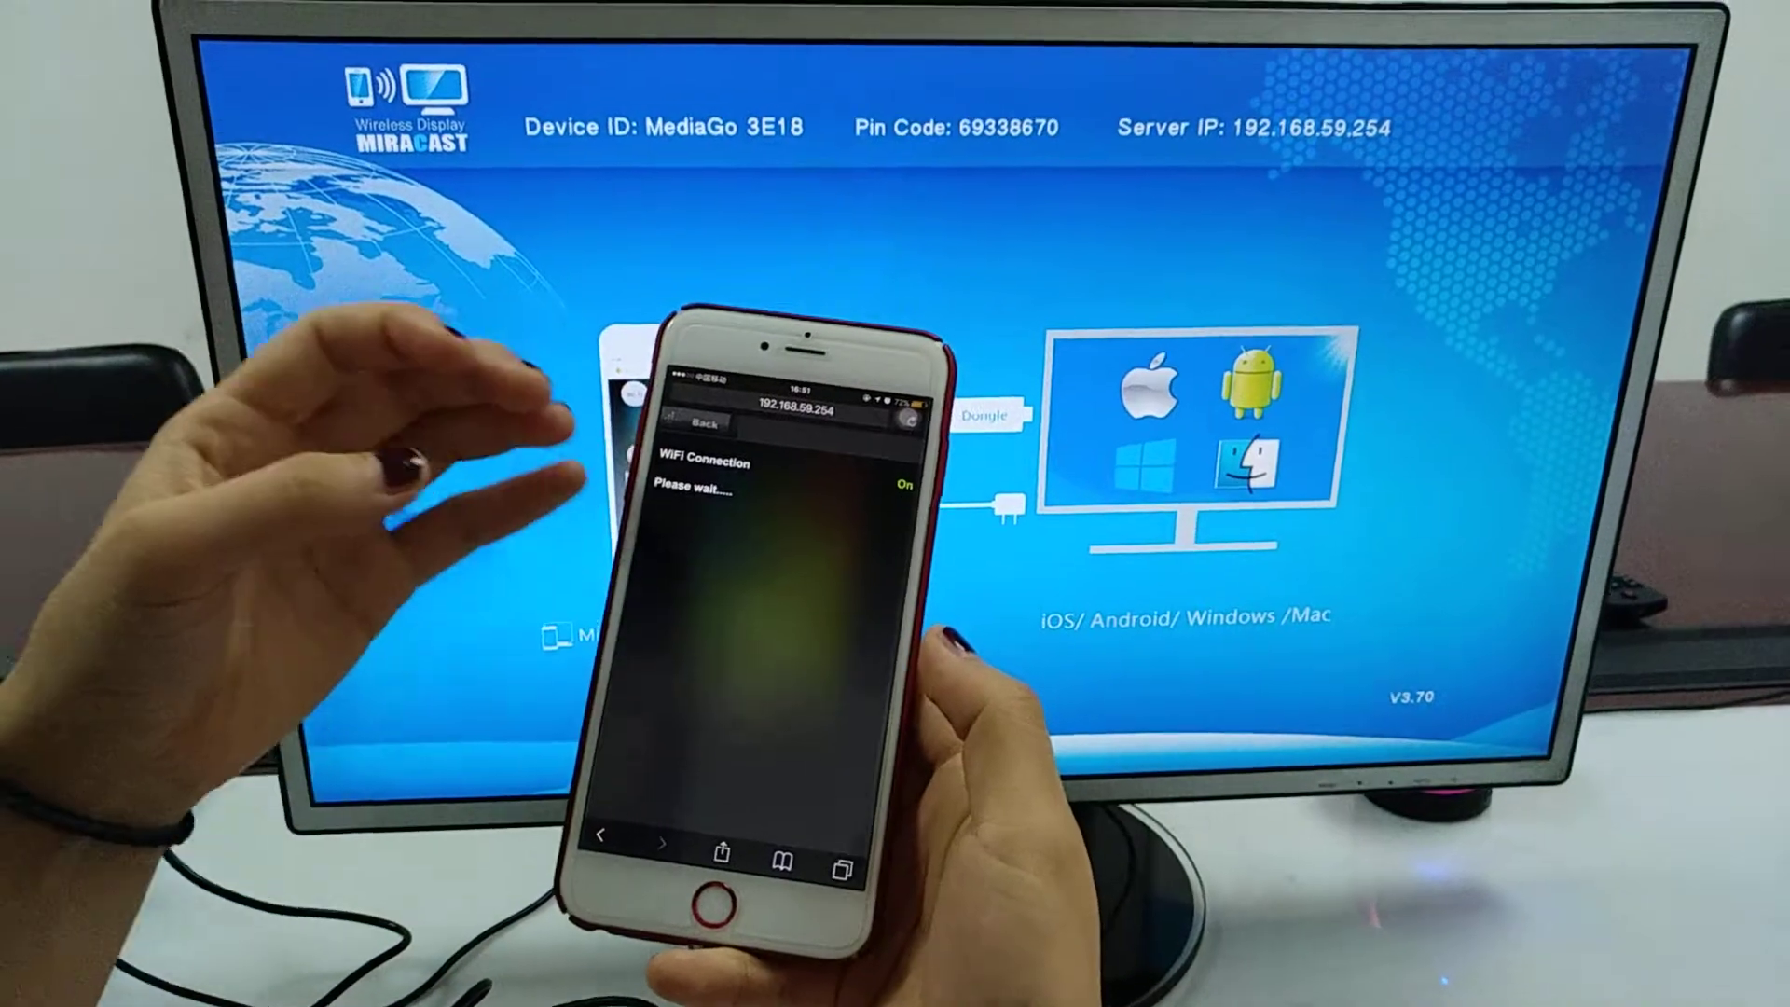